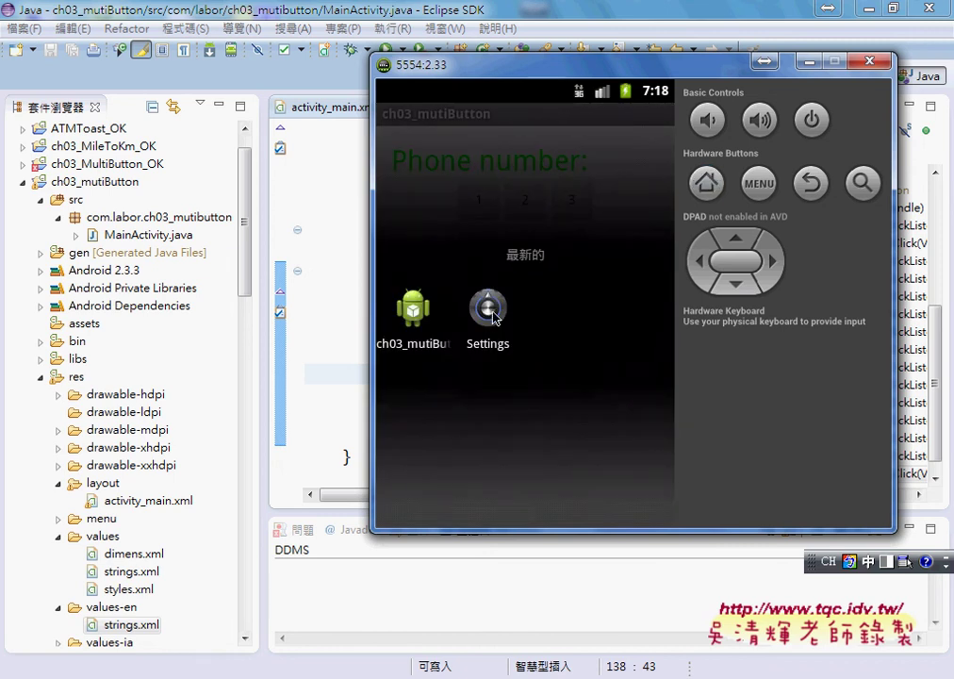
Switch the emulator's system language to Korean (한국어) in the Settings app's language and keyboard section
{"action": "left_click", "coordinate": [517, 322]}
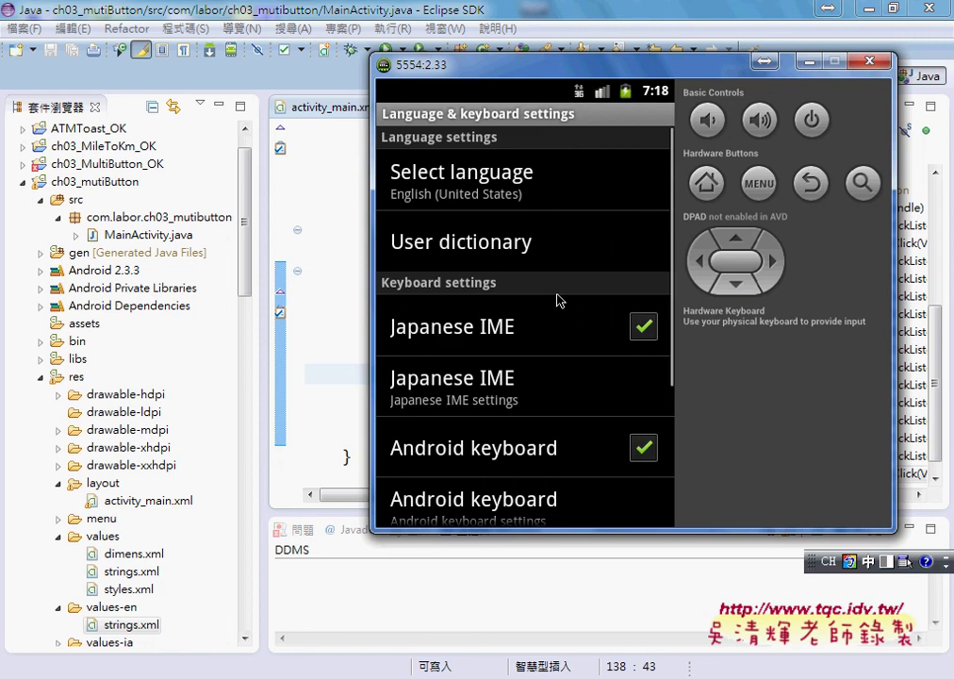
{"action": "left_click", "coordinate": [573, 203]}
{"action": "left_click_drag", "start_coordinate": [582, 272], "coordinate": [532, 225]}
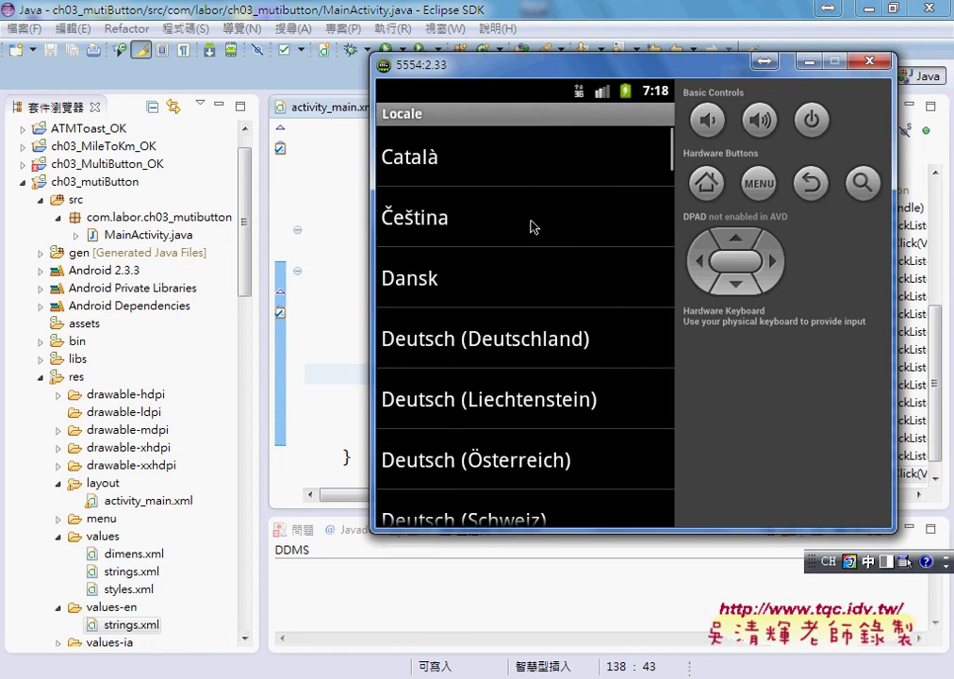
{"action": "left_click_drag", "start_coordinate": [538, 409], "coordinate": [533, 191]}
{"action": "left_click_drag", "start_coordinate": [544, 450], "coordinate": [537, 264]}
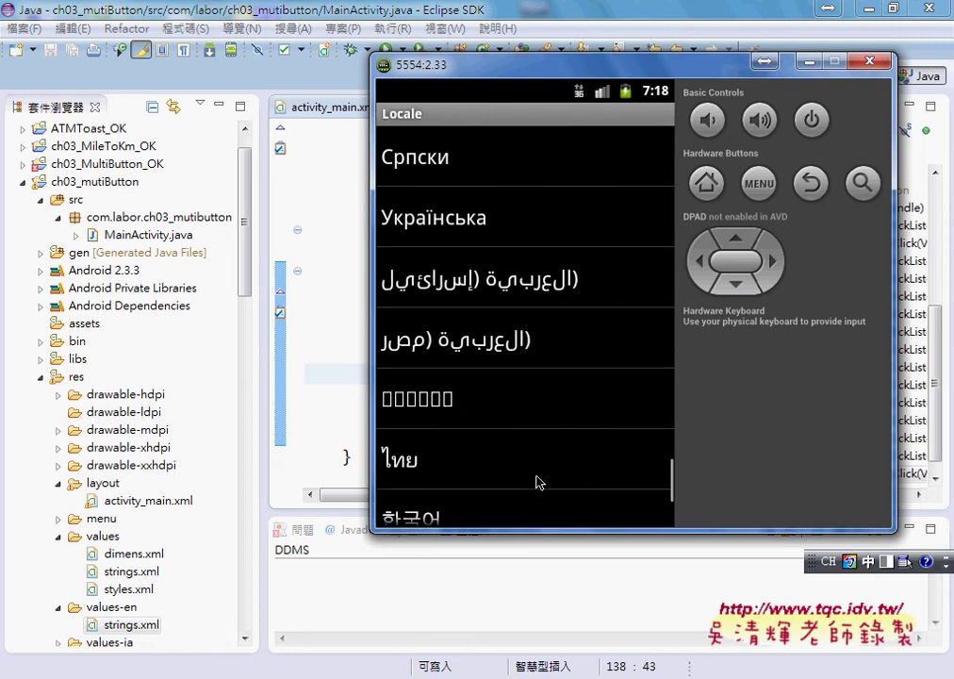
{"action": "left_click", "coordinate": [456, 317]}
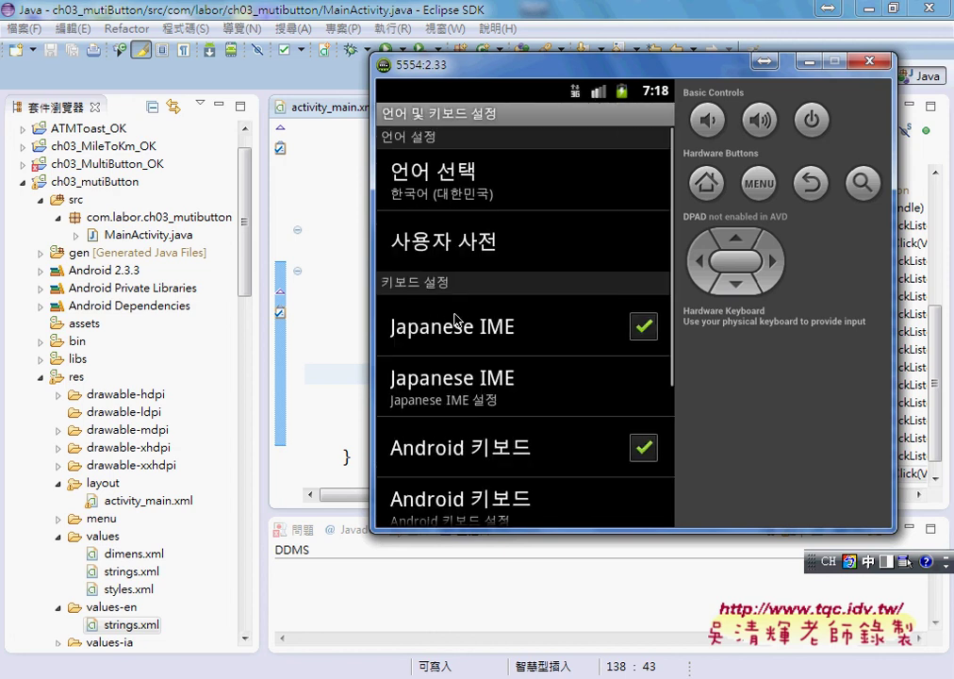
Reopen the ch03_mutiButton app in the emulator and test its keypad by entering 2222 and erasing all the digits
{"action": "left_click", "coordinate": [706, 183]}
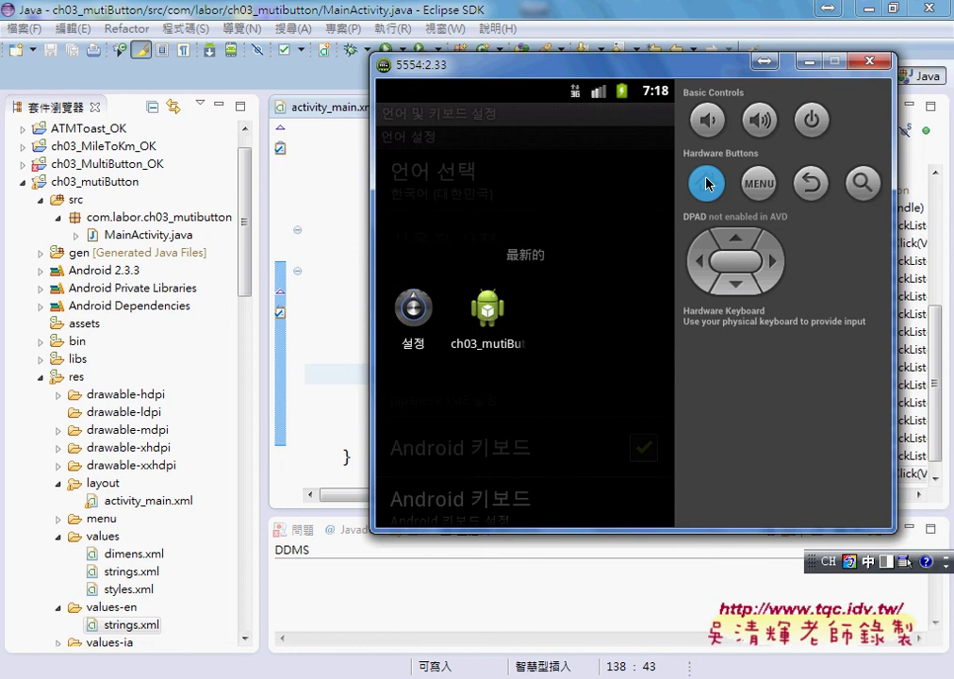
{"action": "left_click", "coordinate": [505, 327]}
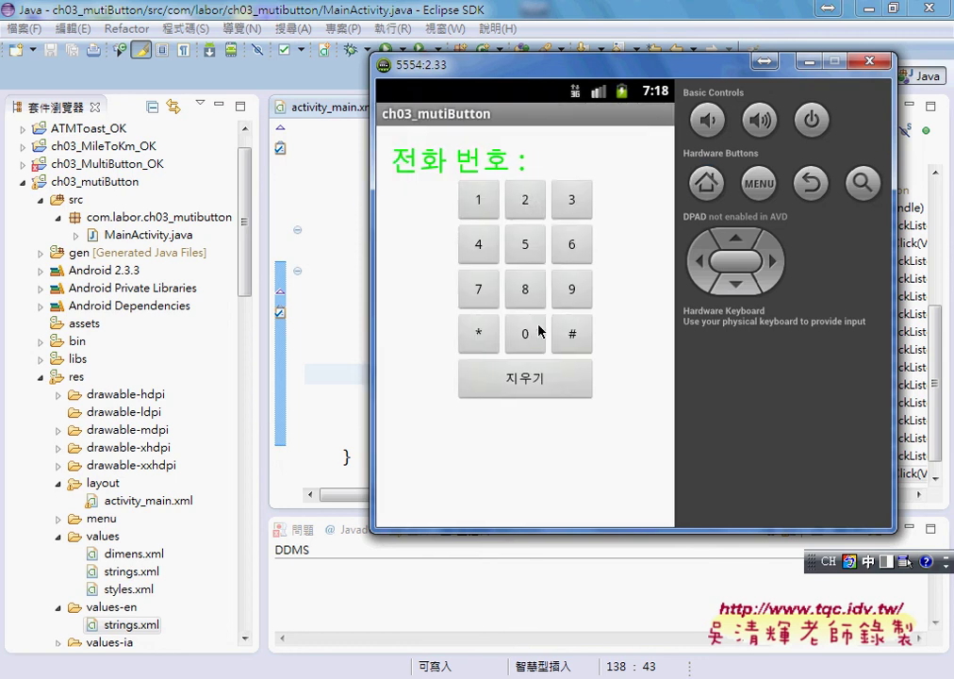
{"action": "left_click", "coordinate": [528, 209]}
{"action": "left_click", "coordinate": [529, 210]}
{"action": "left_click", "coordinate": [530, 211]}
{"action": "left_click", "coordinate": [530, 211]}
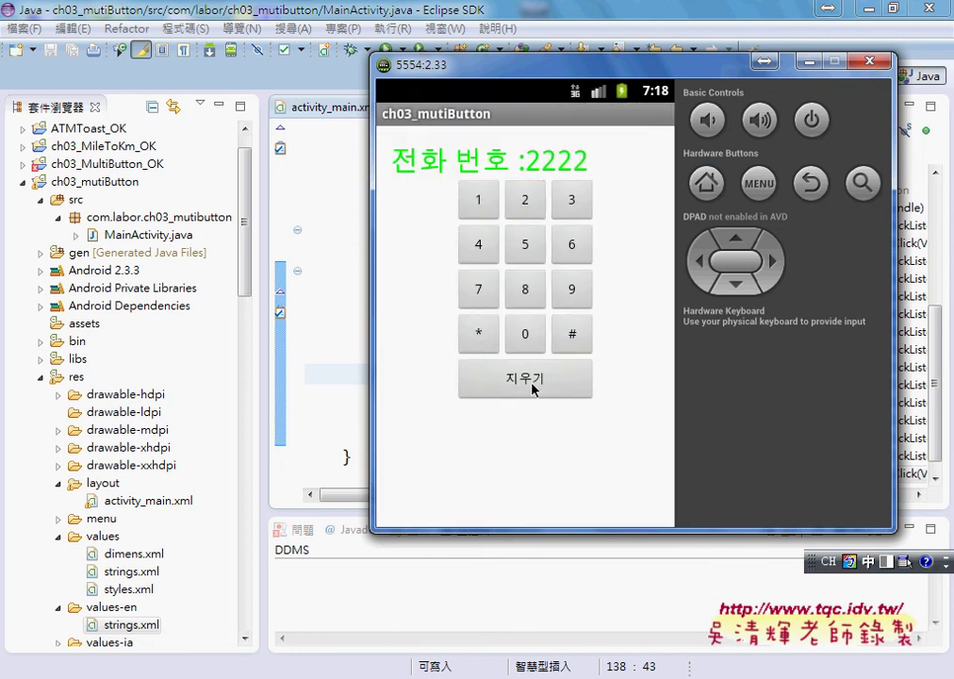
{"action": "left_click", "coordinate": [533, 386]}
{"action": "left_click", "coordinate": [533, 387]}
{"action": "left_click", "coordinate": [534, 387]}
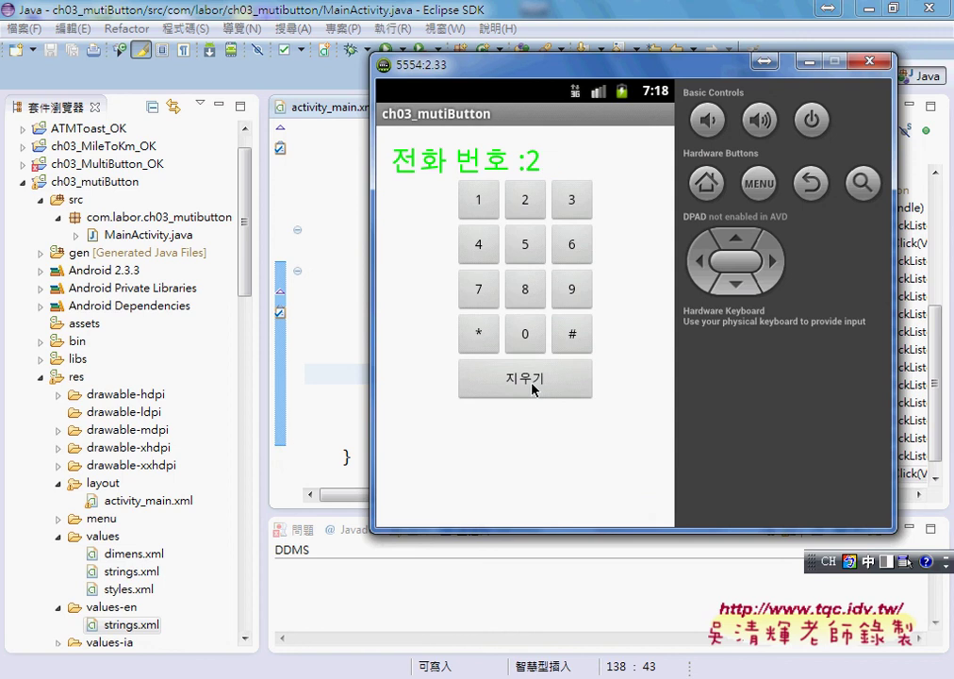
{"action": "left_click", "coordinate": [533, 387]}
Switch to Eclipse and locate ch03_mutiButton.apk in the bin folder of the ch03_mutiButton project
{"action": "left_click", "coordinate": [77, 344]}
{"action": "left_click", "coordinate": [41, 342]}
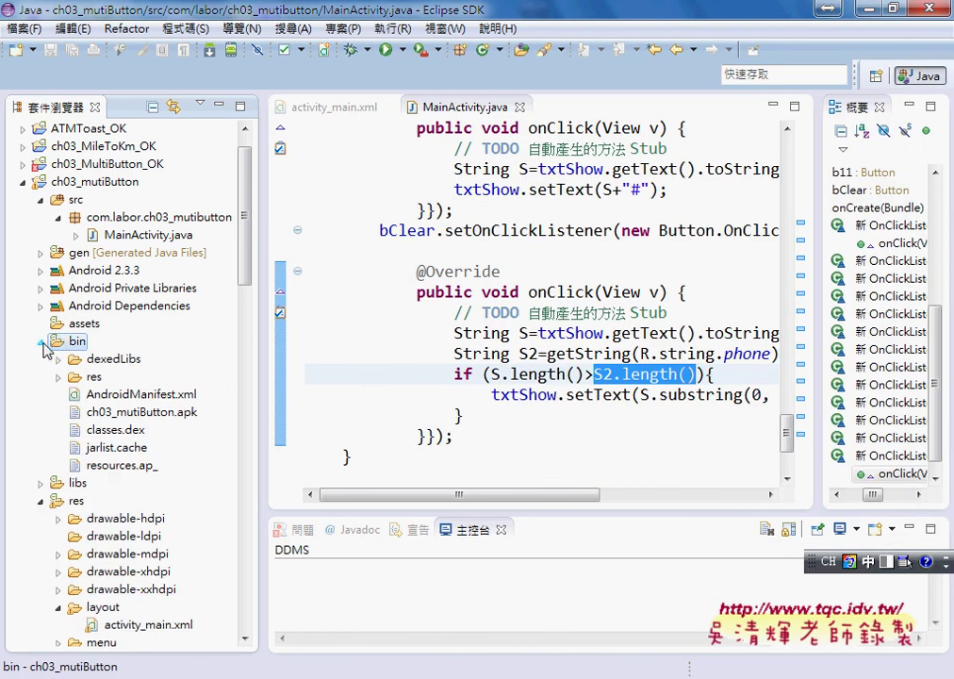
{"action": "left_click", "coordinate": [173, 417]}
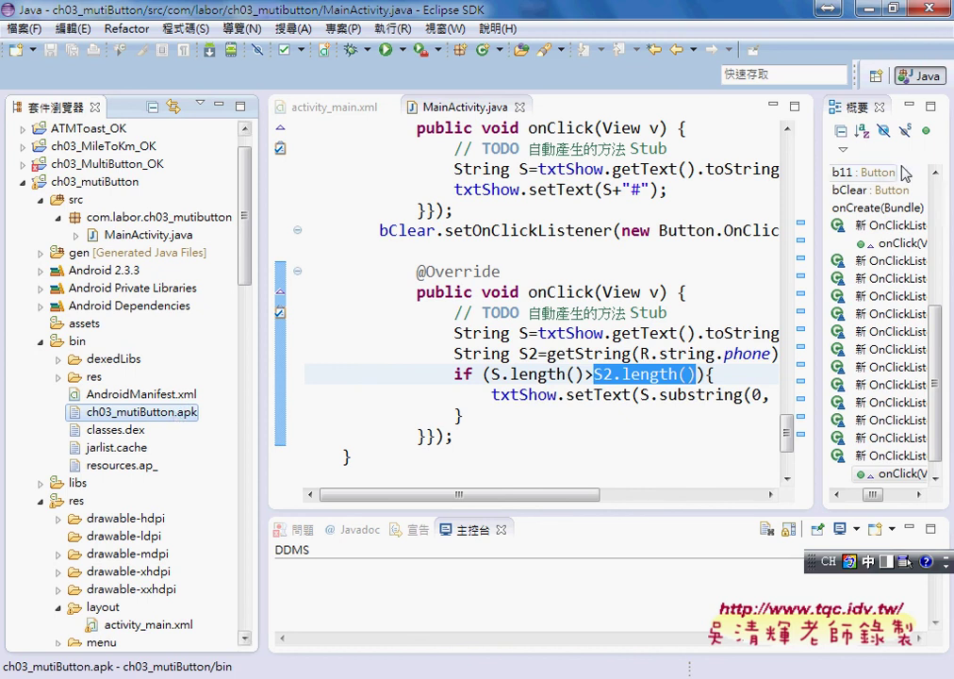
Minimize Eclipse and browse in Windows Explorer to D:\1040314android\ch03_mutiButton\bin
{"action": "left_click", "coordinate": [872, 8]}
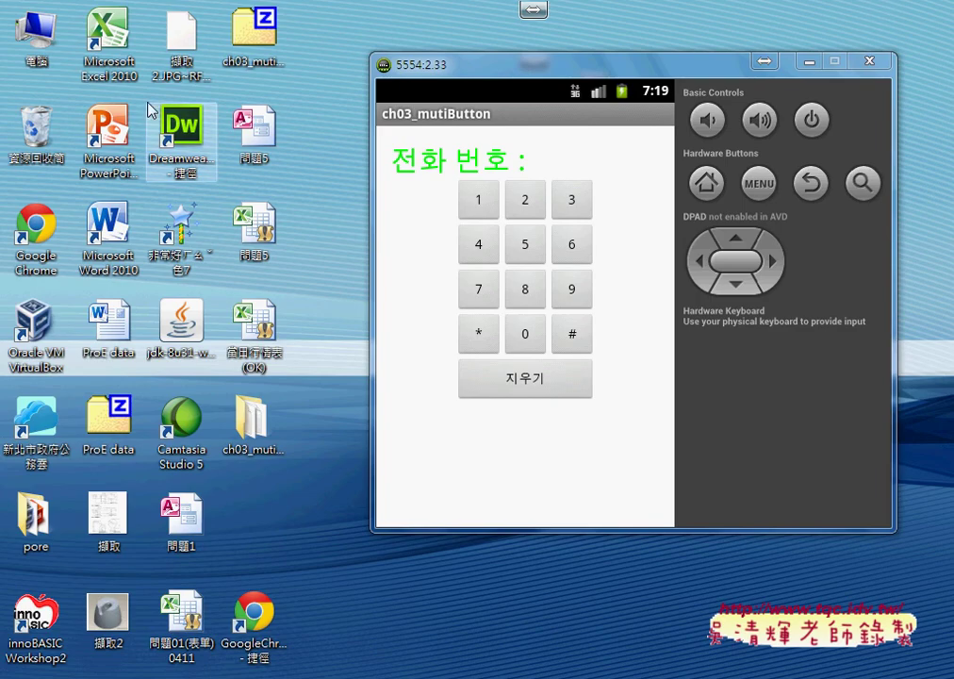
{"action": "double_click", "coordinate": [42, 42]}
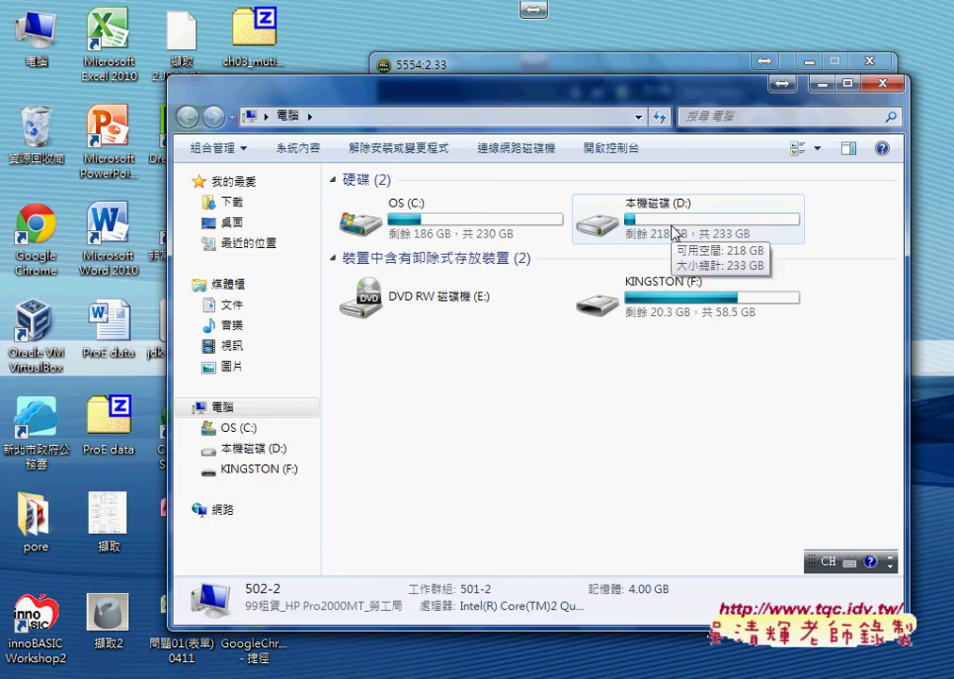
{"action": "double_click", "coordinate": [673, 231]}
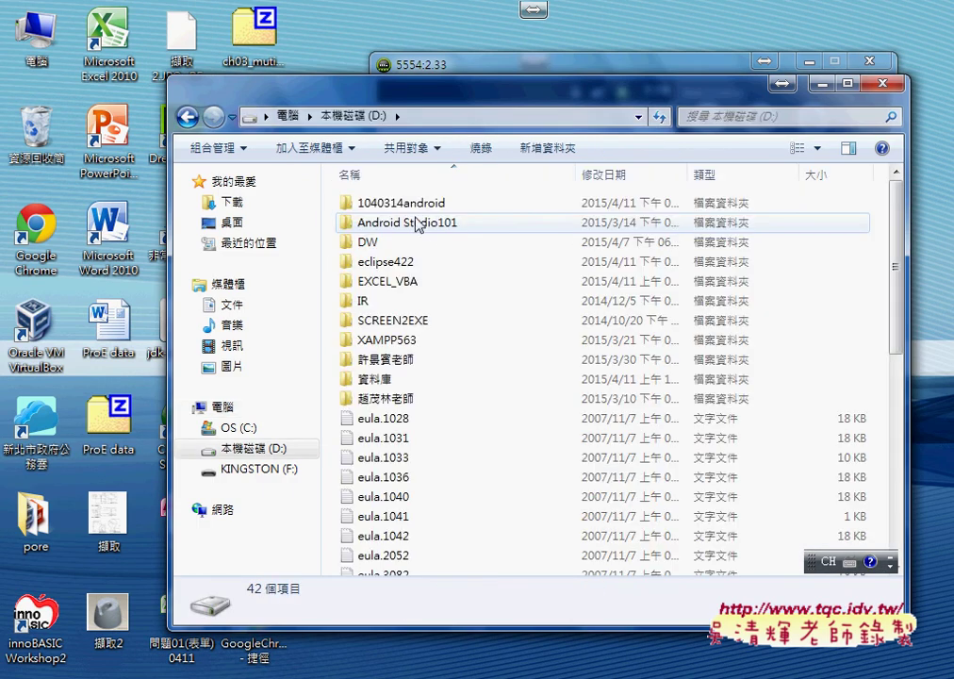
{"action": "double_click", "coordinate": [437, 200]}
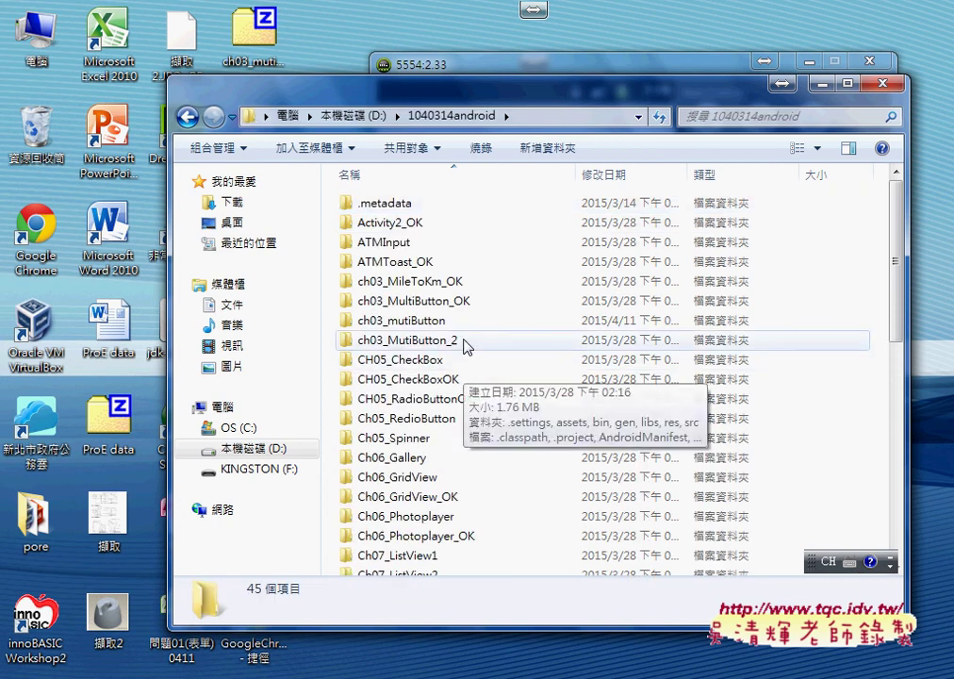
{"action": "double_click", "coordinate": [460, 323]}
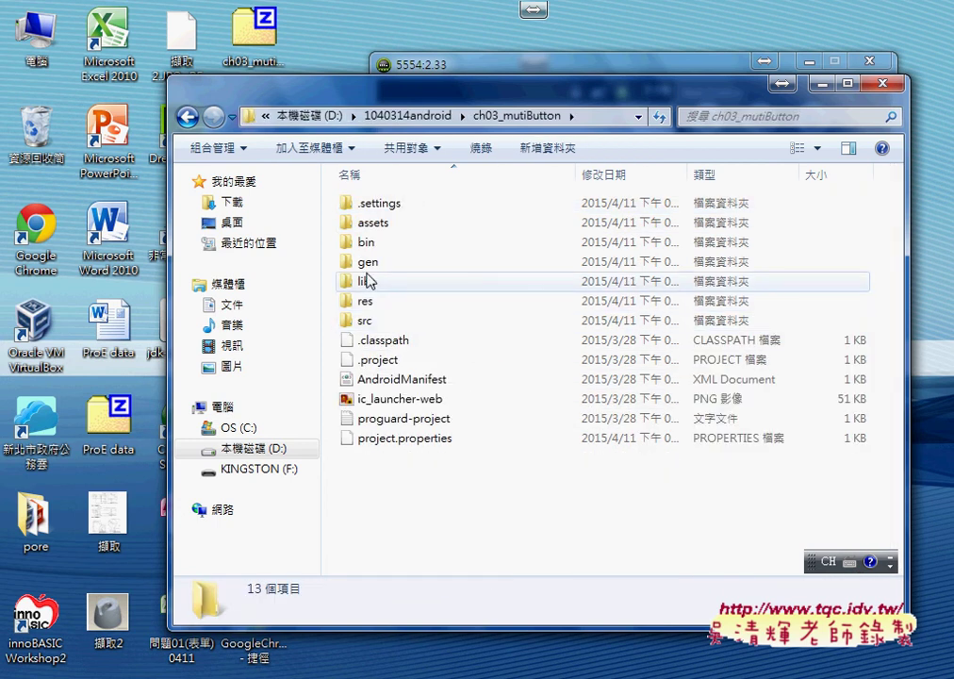
{"action": "double_click", "coordinate": [373, 241]}
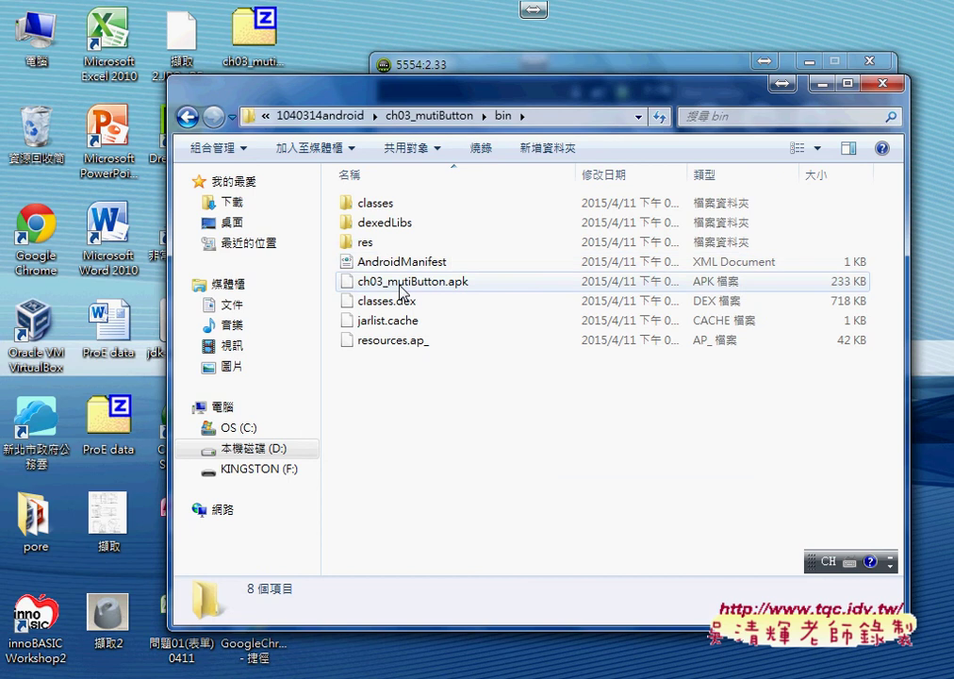
Rename ch03_mutiButton.apk to ch03_mutiButton.zip and accept the file extension change
{"action": "left_click", "coordinate": [436, 284]}
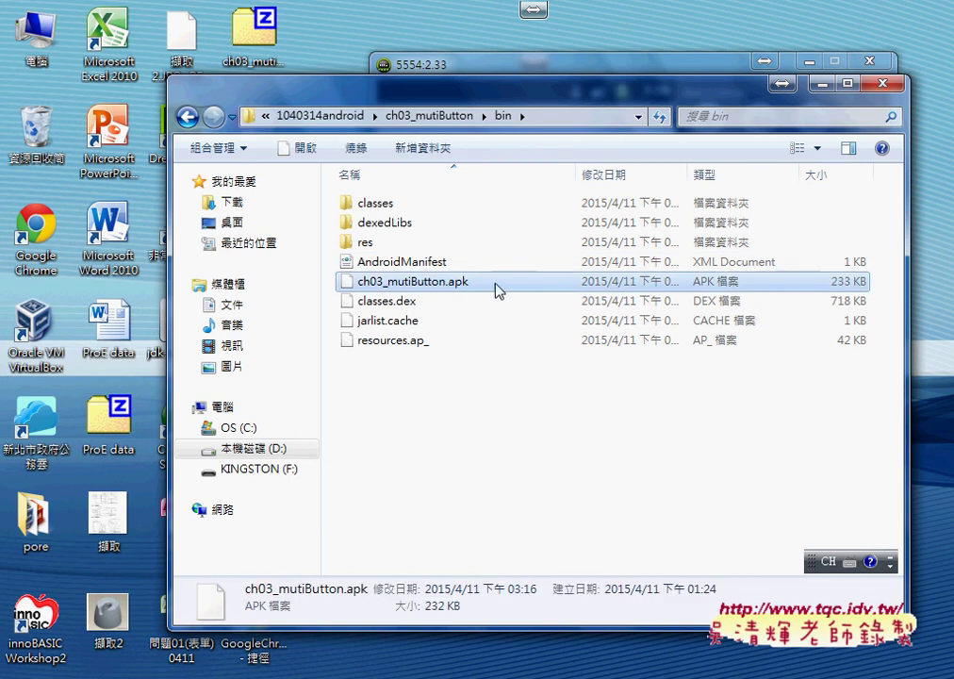
{"action": "left_click", "coordinate": [435, 289]}
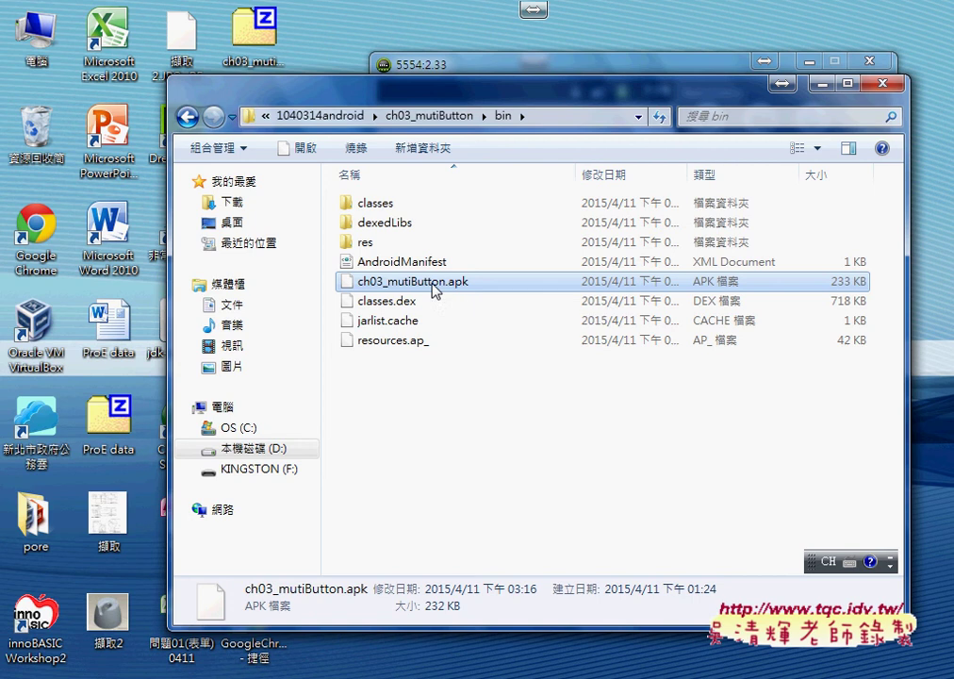
{"action": "double_click", "coordinate": [479, 281]}
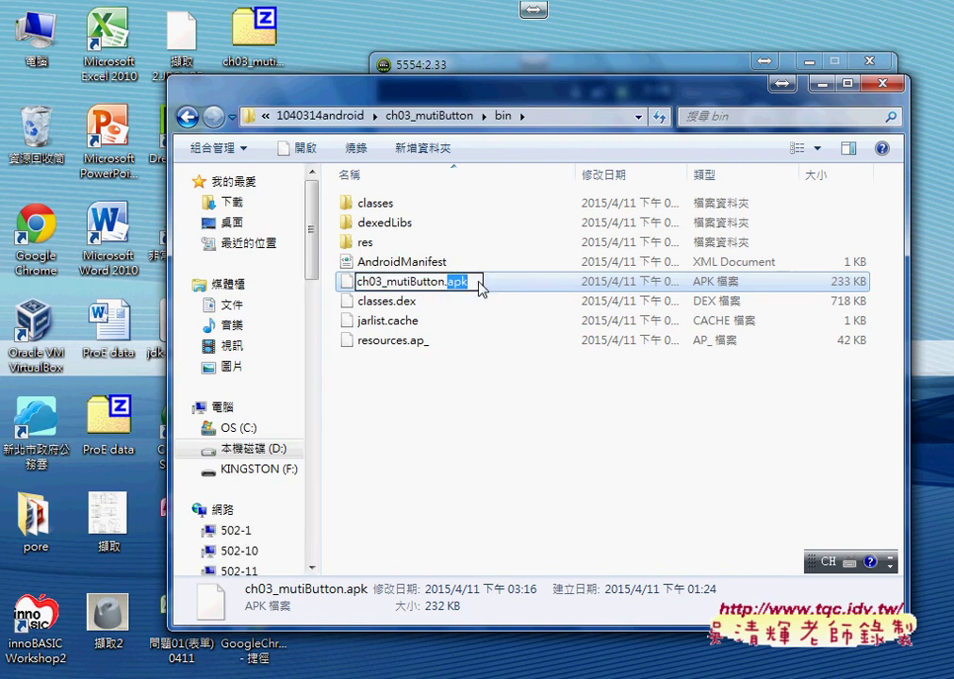
{"action": "type", "text": "zip"}
{"action": "key", "text": "Return"}
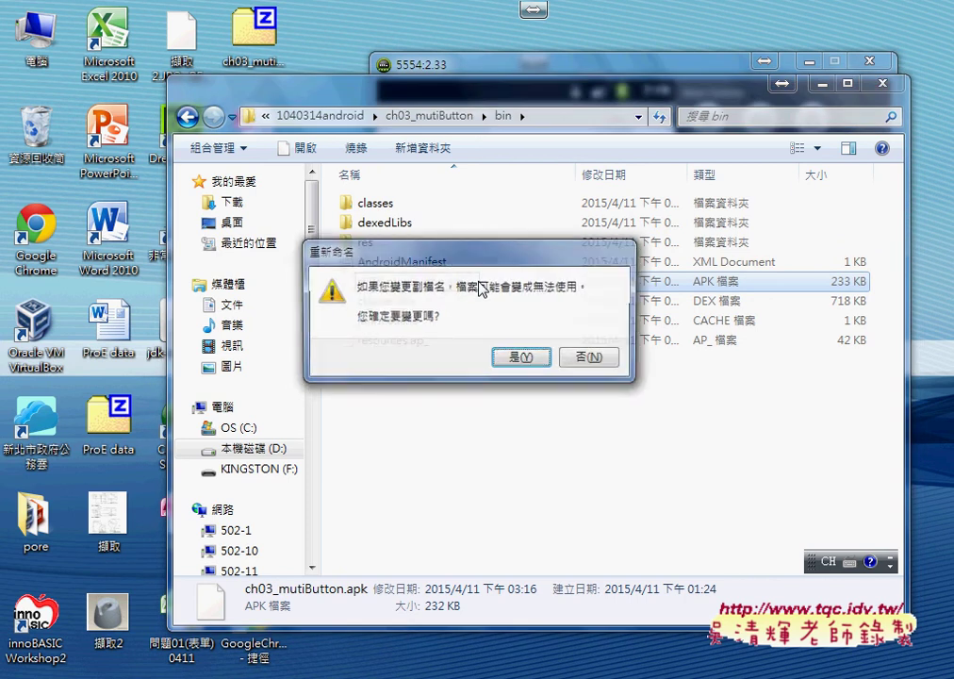
{"action": "key", "text": "Return"}
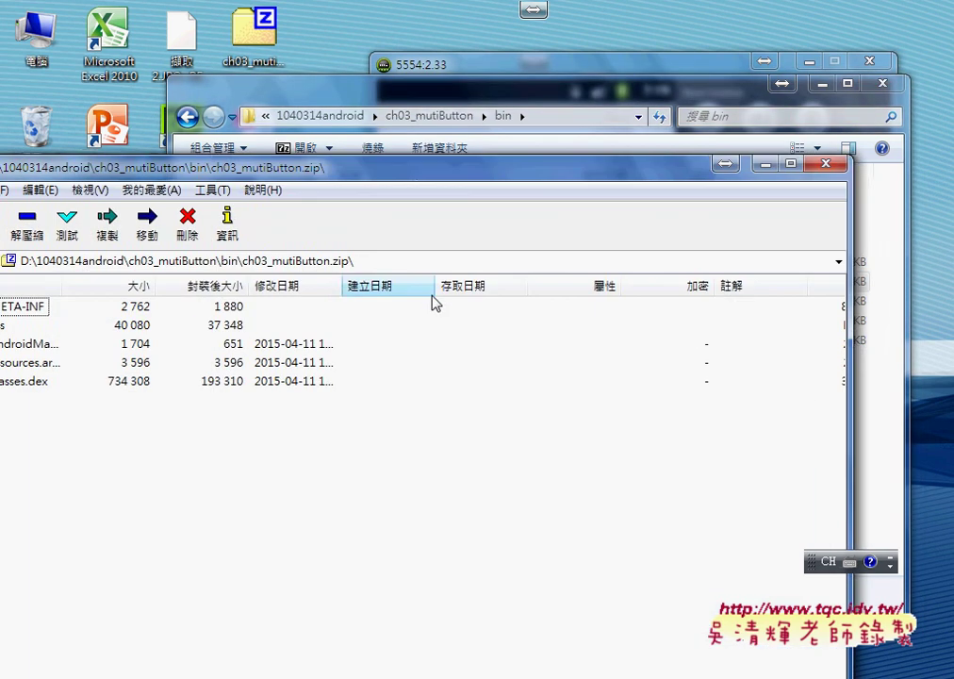
Open ch03_mutiButton.zip in 7-Zip and select classes.dex, with the name column widened to show full file names
{"action": "left_click_drag", "start_coordinate": [398, 175], "coordinate": [584, 38]}
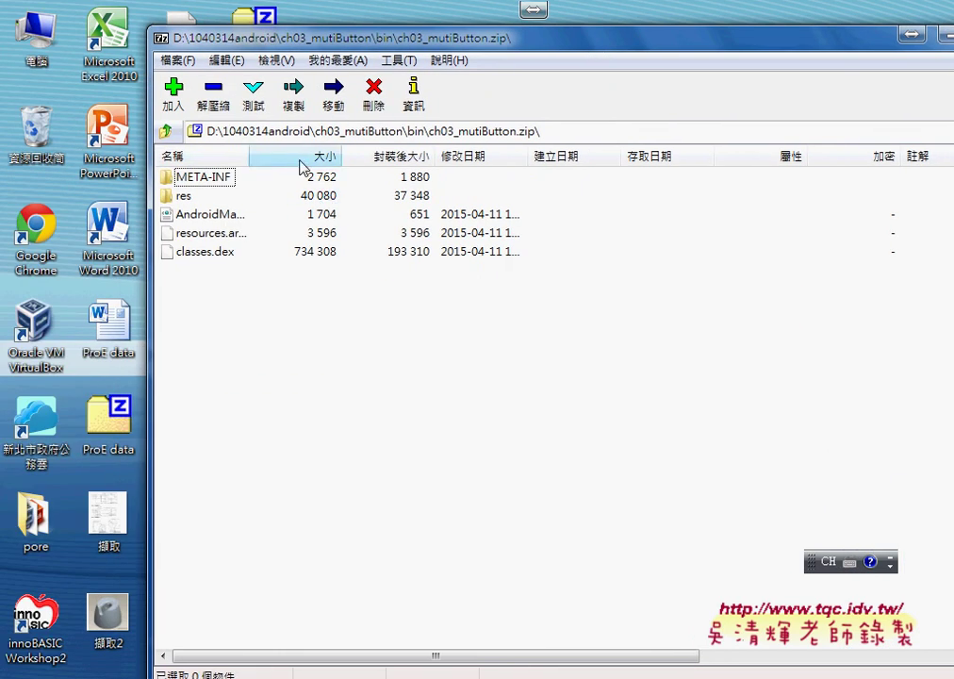
{"action": "left_click_drag", "start_coordinate": [248, 156], "coordinate": [397, 166]}
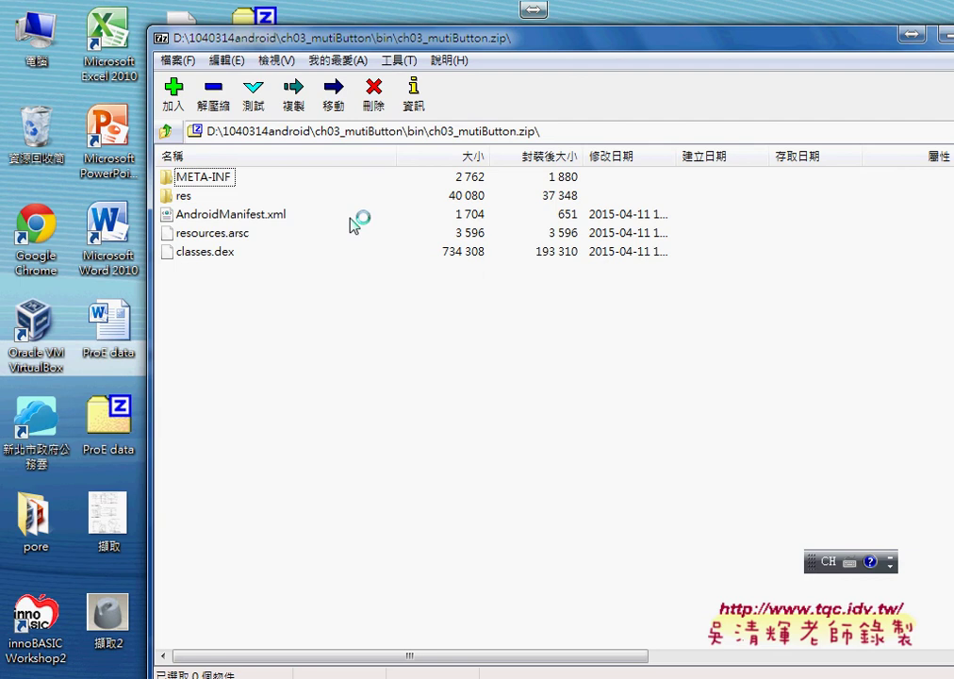
{"action": "left_click", "coordinate": [207, 257]}
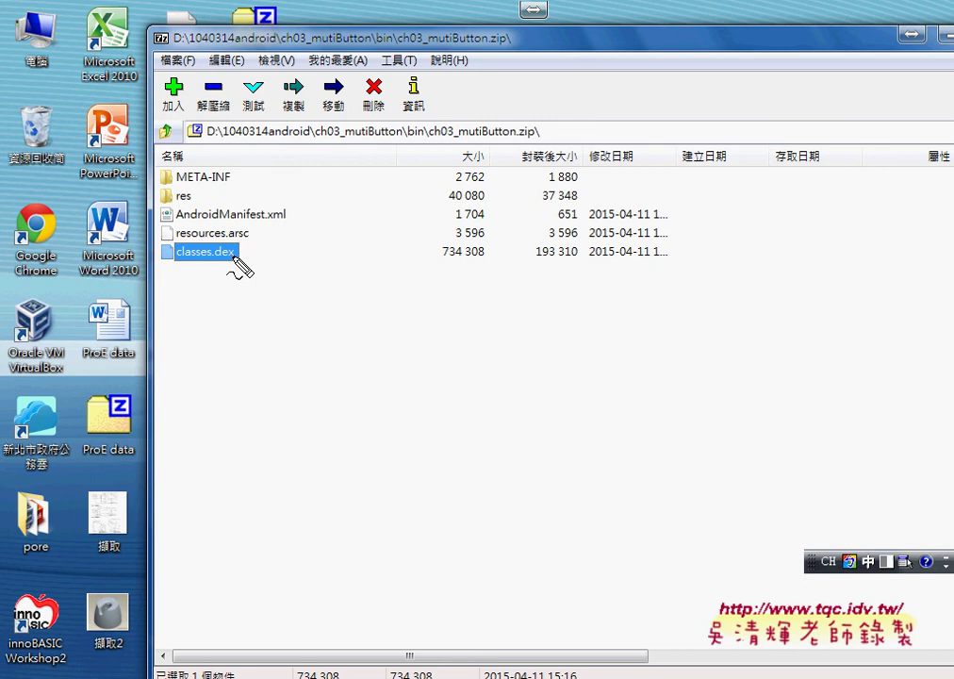
{"action": "mouse_move", "coordinate": [242, 269]}
{"action": "left_mouse_down"}
{"action": "mouse_move", "coordinate": [207, 267]}
{"action": "mouse_move", "coordinate": [229, 247]}
{"action": "mouse_move", "coordinate": [247, 267]}
{"action": "left_mouse_up"}
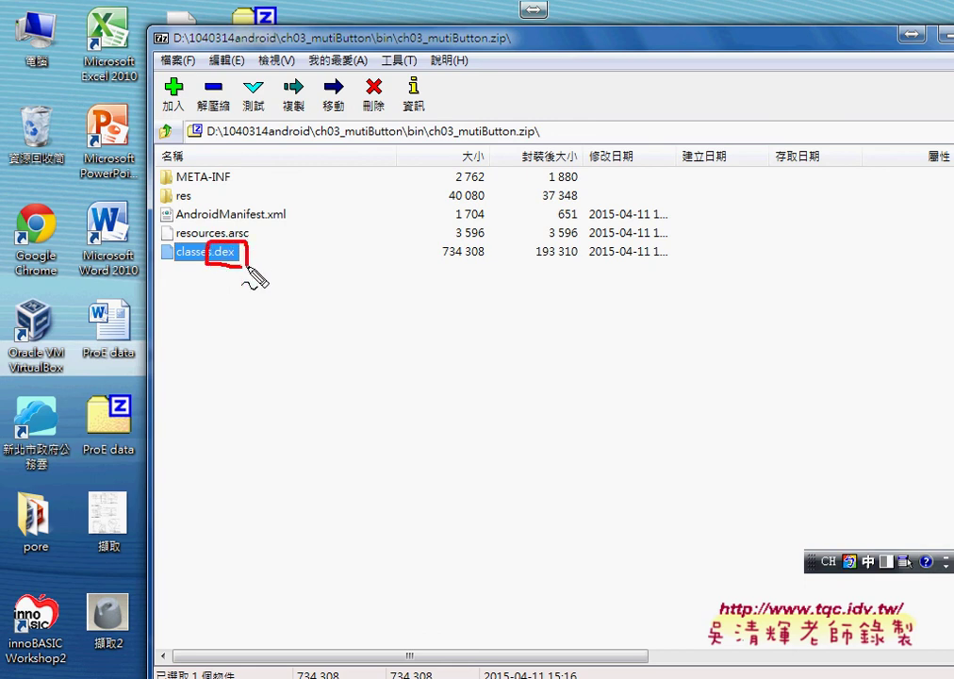
{"action": "left_click", "coordinate": [216, 327]}
{"action": "mouse_move", "coordinate": [239, 315]}
{"action": "left_mouse_down"}
{"action": "mouse_move", "coordinate": [231, 323]}
{"action": "mouse_move", "coordinate": [262, 318]}
{"action": "mouse_move", "coordinate": [275, 332]}
{"action": "left_mouse_up"}
{"action": "mouse_move", "coordinate": [276, 317]}
{"action": "left_mouse_down"}
{"action": "mouse_move", "coordinate": [261, 333]}
{"action": "mouse_move", "coordinate": [319, 326]}
{"action": "mouse_move", "coordinate": [319, 336]}
{"action": "mouse_move", "coordinate": [364, 321]}
{"action": "mouse_move", "coordinate": [374, 334]}
{"action": "left_mouse_up"}
{"action": "mouse_move", "coordinate": [387, 293]}
{"action": "left_mouse_down"}
{"action": "mouse_move", "coordinate": [387, 332]}
{"action": "mouse_move", "coordinate": [433, 332]}
{"action": "left_mouse_up"}
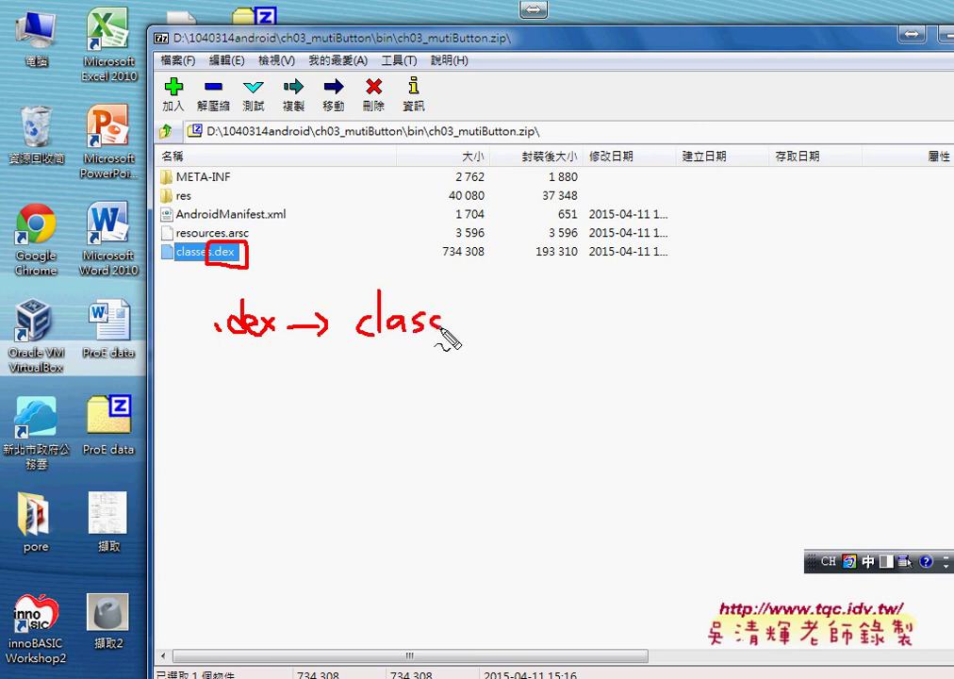
{"action": "mouse_move", "coordinate": [362, 345]}
{"action": "left_mouse_down"}
{"action": "mouse_move", "coordinate": [455, 343]}
{"action": "mouse_move", "coordinate": [511, 327]}
{"action": "mouse_move", "coordinate": [504, 335]}
{"action": "mouse_move", "coordinate": [534, 351]}
{"action": "mouse_move", "coordinate": [525, 359]}
{"action": "left_mouse_up"}
{"action": "left_click", "coordinate": [530, 315]}
{"action": "mouse_move", "coordinate": [555, 324]}
{"action": "left_mouse_down"}
{"action": "mouse_move", "coordinate": [550, 331]}
{"action": "mouse_move", "coordinate": [568, 333]}
{"action": "mouse_move", "coordinate": [592, 327]}
{"action": "left_mouse_up"}
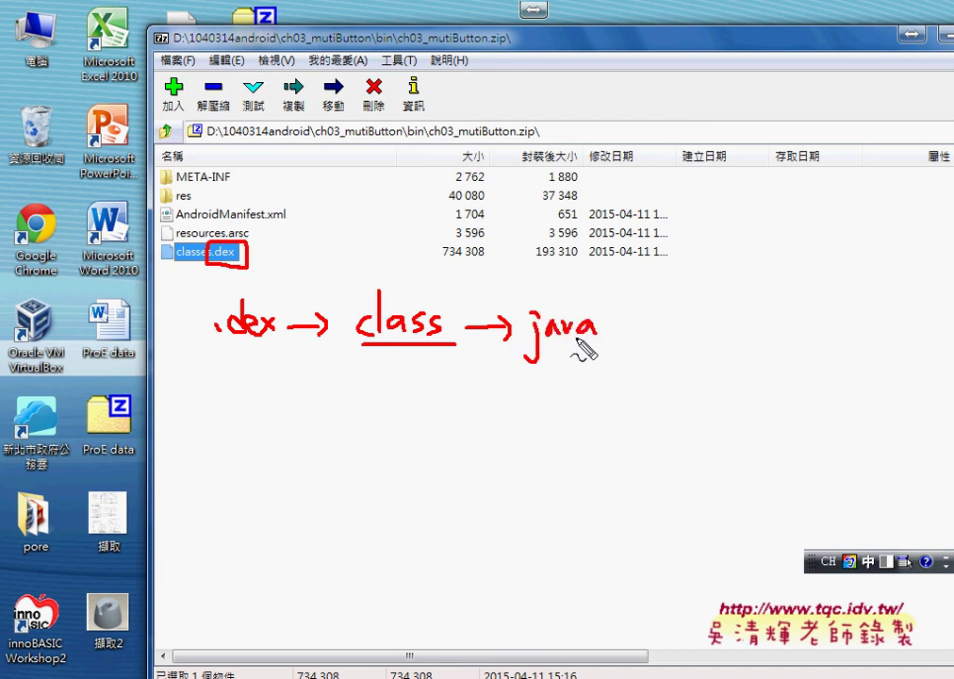
{"action": "left_click_drag", "start_coordinate": [222, 345], "coordinate": [273, 346]}
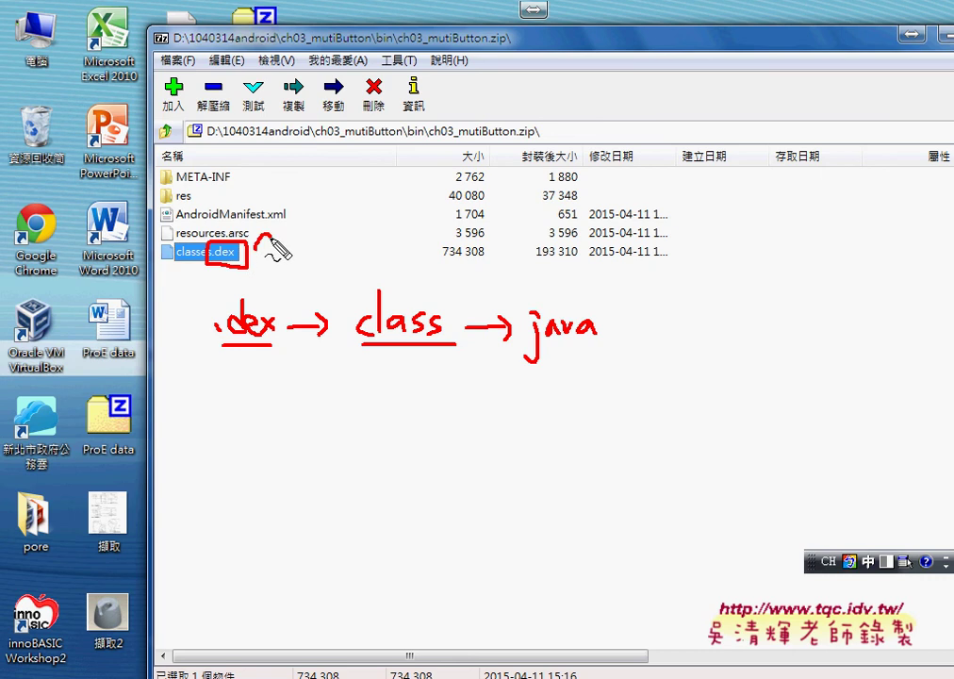
{"action": "left_click_drag", "start_coordinate": [256, 242], "coordinate": [272, 269]}
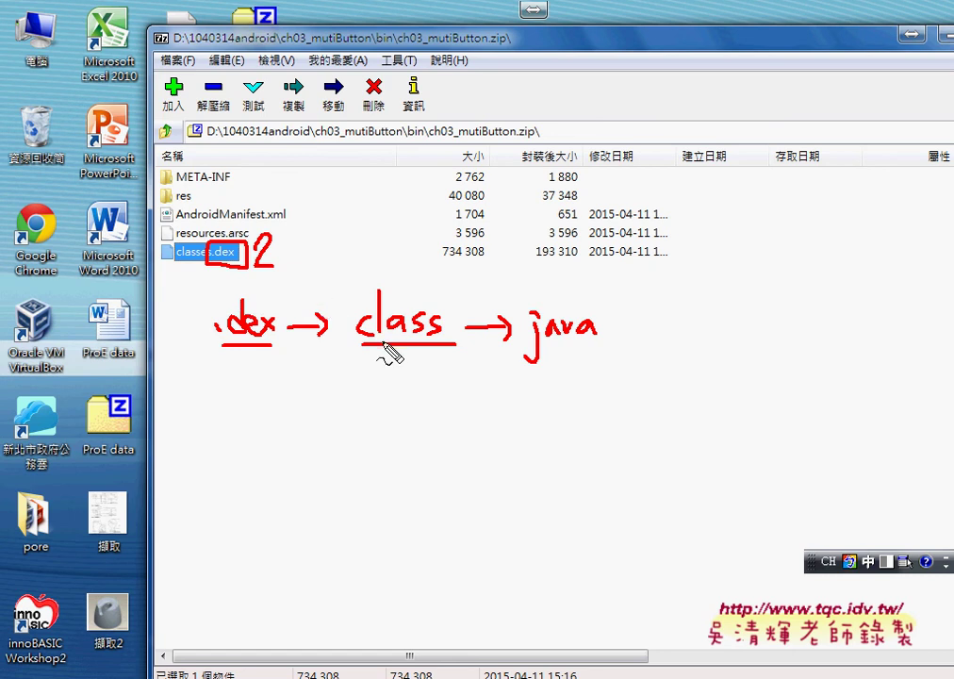
{"action": "mouse_move", "coordinate": [469, 310]}
{"action": "left_mouse_down"}
{"action": "mouse_move", "coordinate": [483, 312]}
{"action": "mouse_move", "coordinate": [494, 348]}
{"action": "left_mouse_up"}
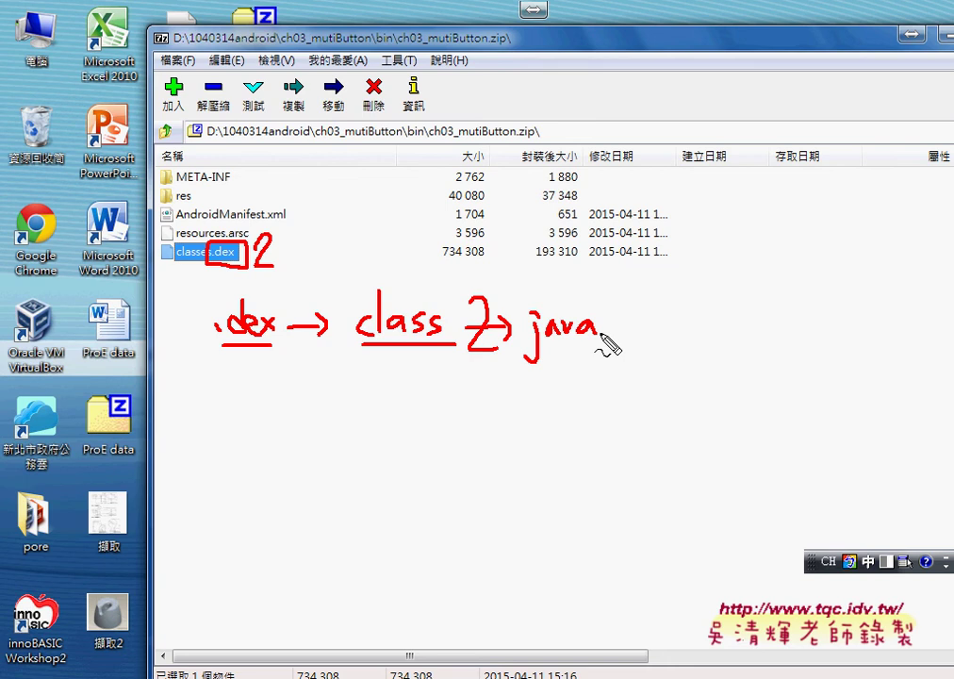
{"action": "key", "text": "Escape"}
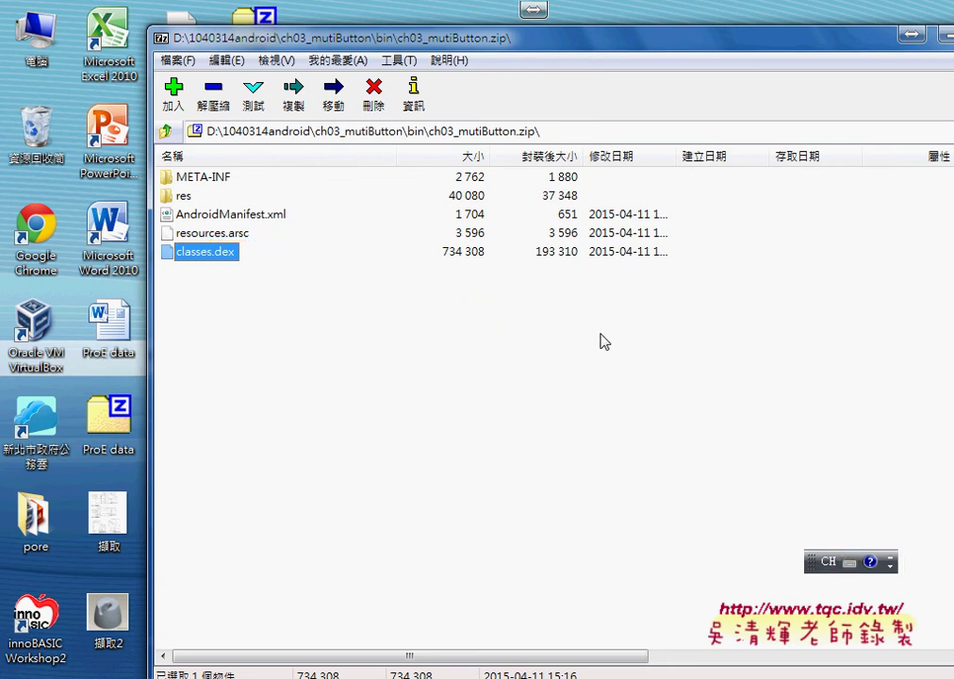
Examine the archive's res folder, including activity_main.xml in the layout subfolder and the drawable-hdpi folder
{"action": "double_click", "coordinate": [183, 195]}
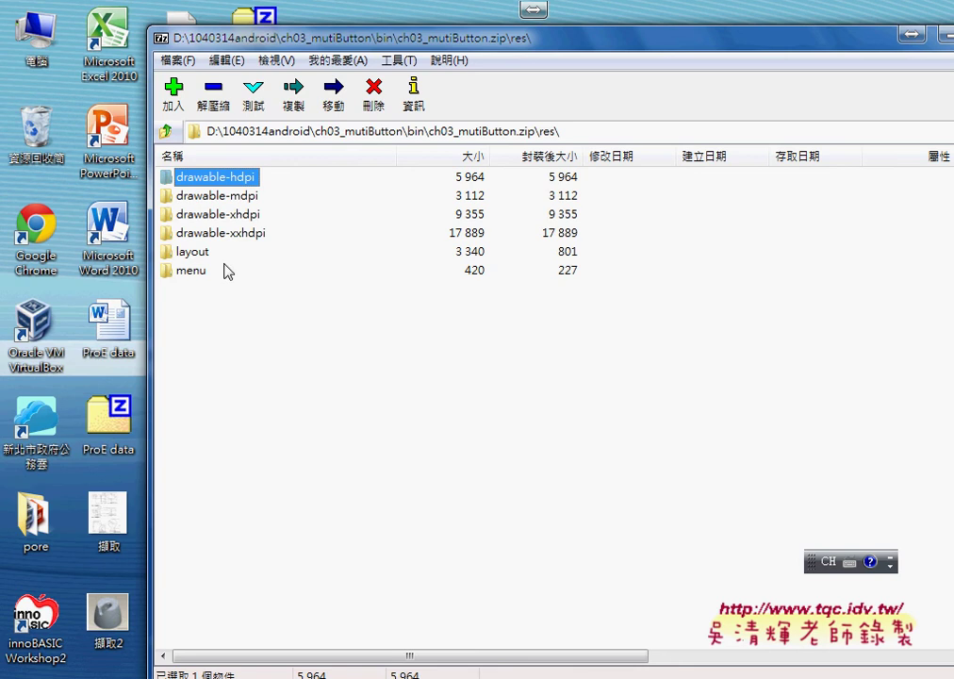
{"action": "double_click", "coordinate": [196, 252]}
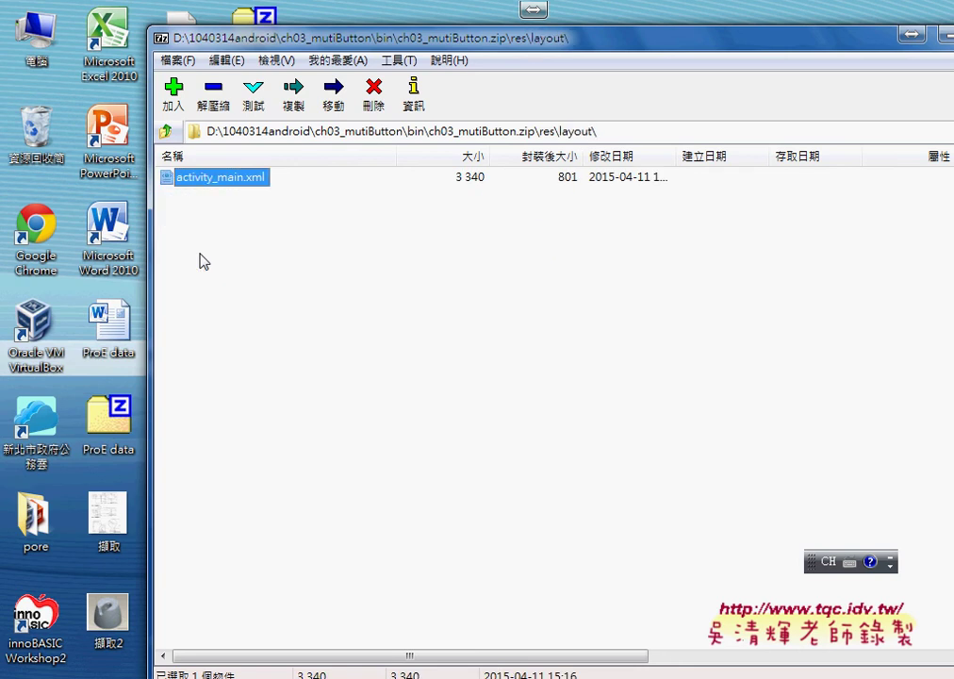
{"action": "double_click", "coordinate": [227, 183]}
{"action": "left_click", "coordinate": [166, 131]}
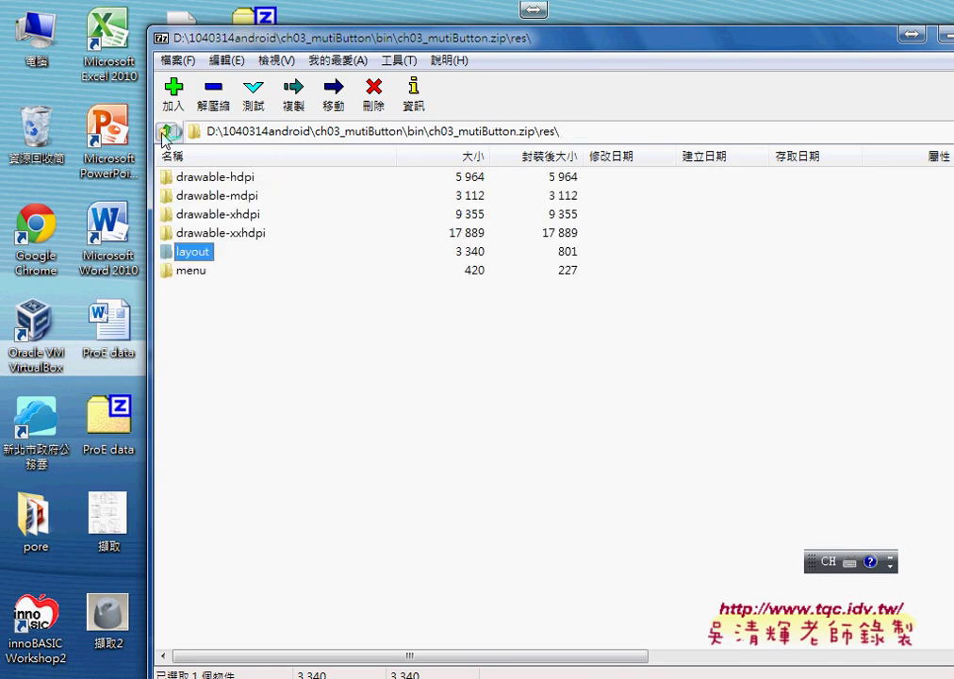
{"action": "left_click", "coordinate": [237, 185]}
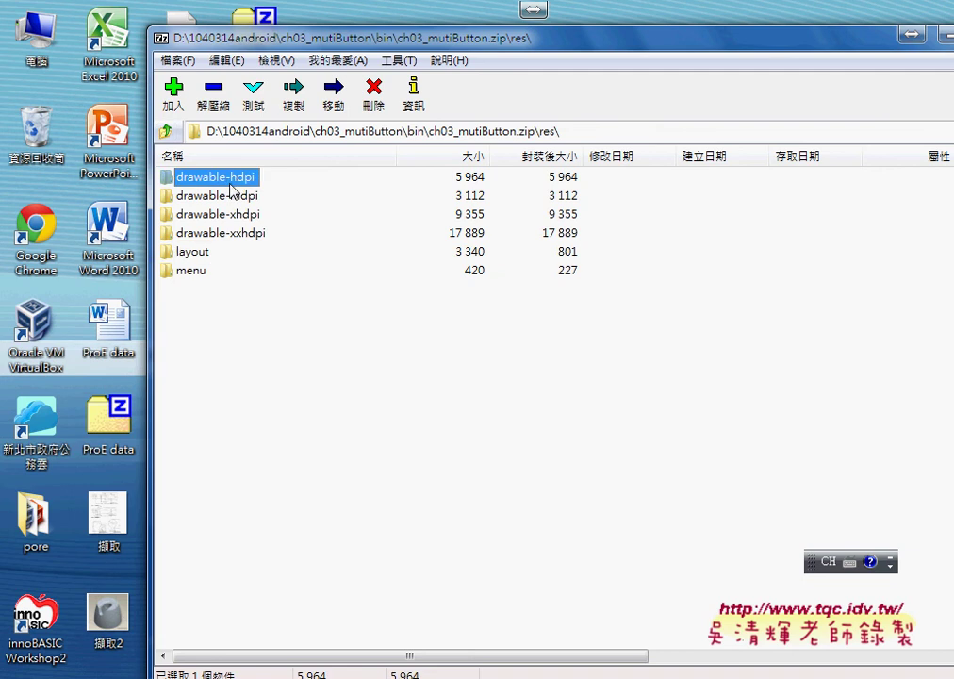